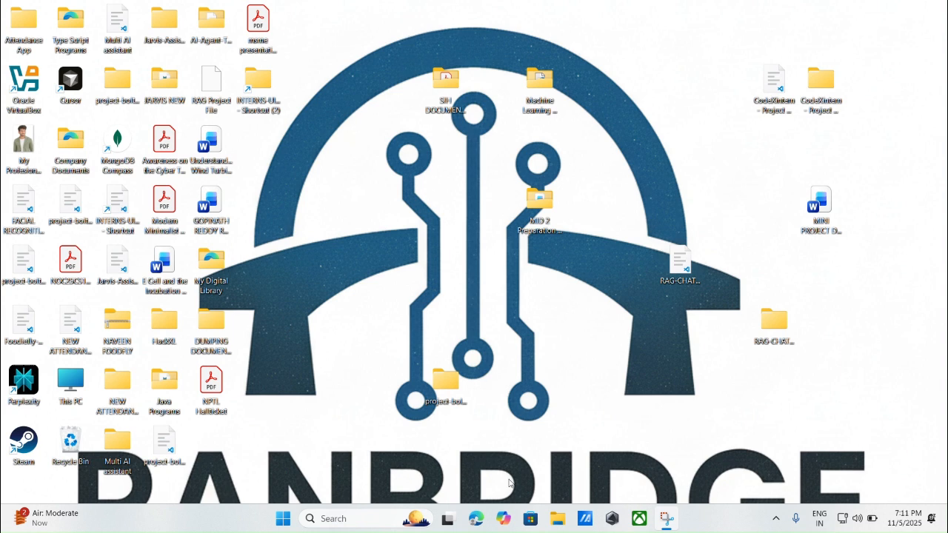
Switch to the Microsoft Edge browser and load github.com
click(482, 518)
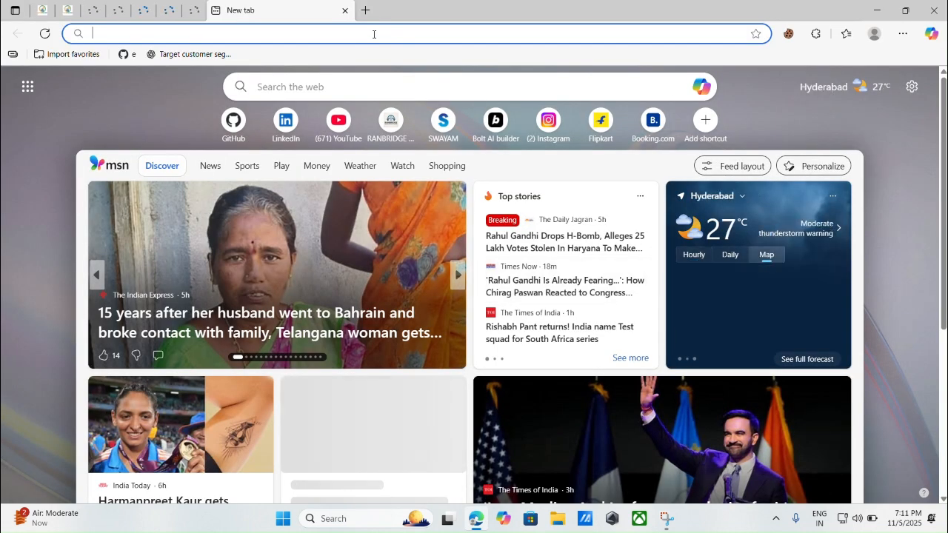
click(374, 34)
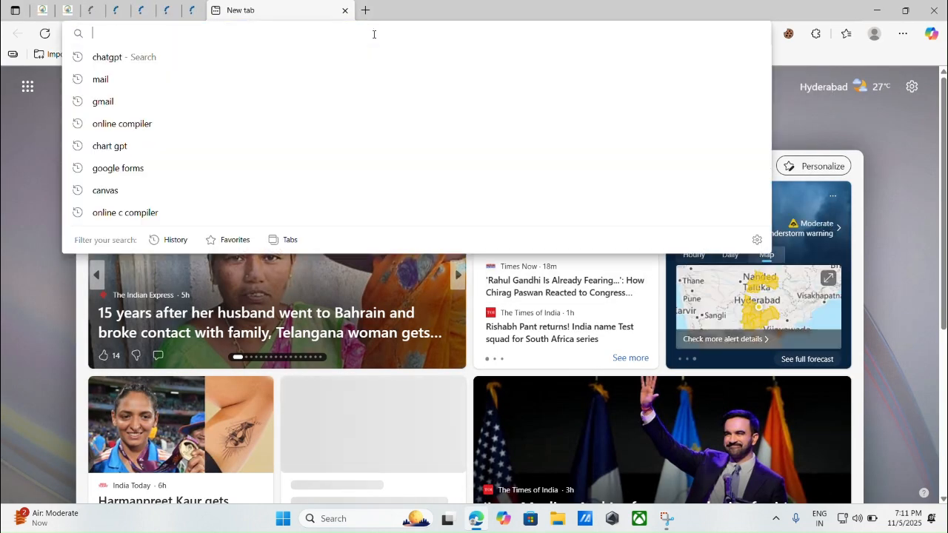
text(github.com)
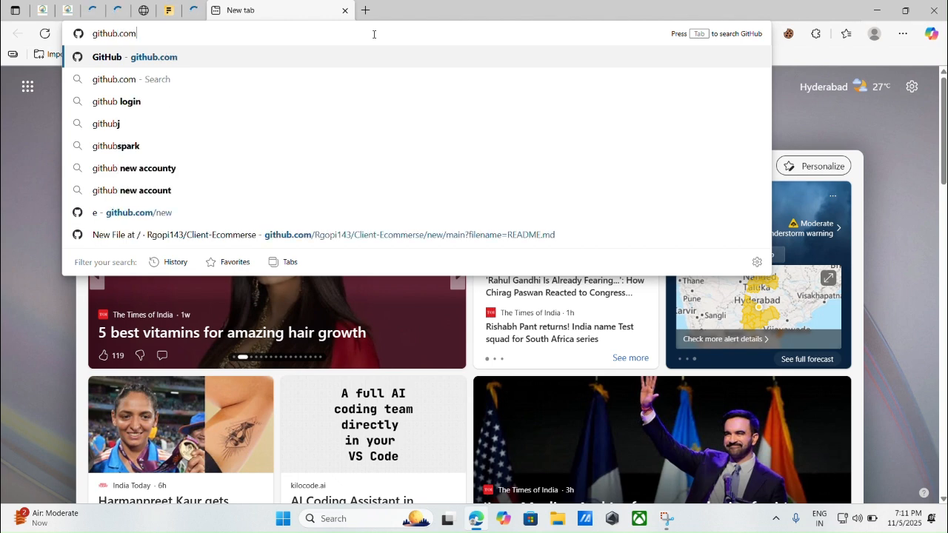
key(Return)
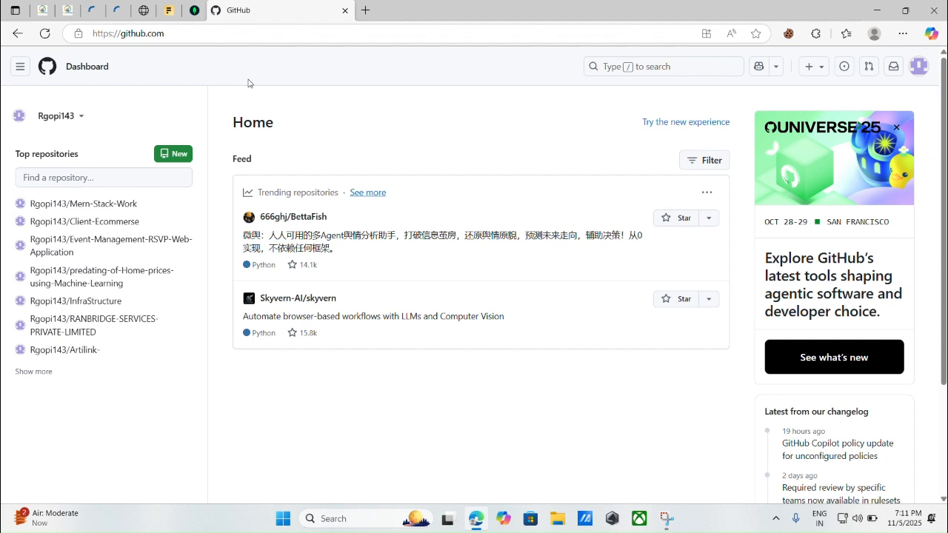
Search the web for "github account" in a new tab and open the "Sign in to GitHub" result
click(366, 12)
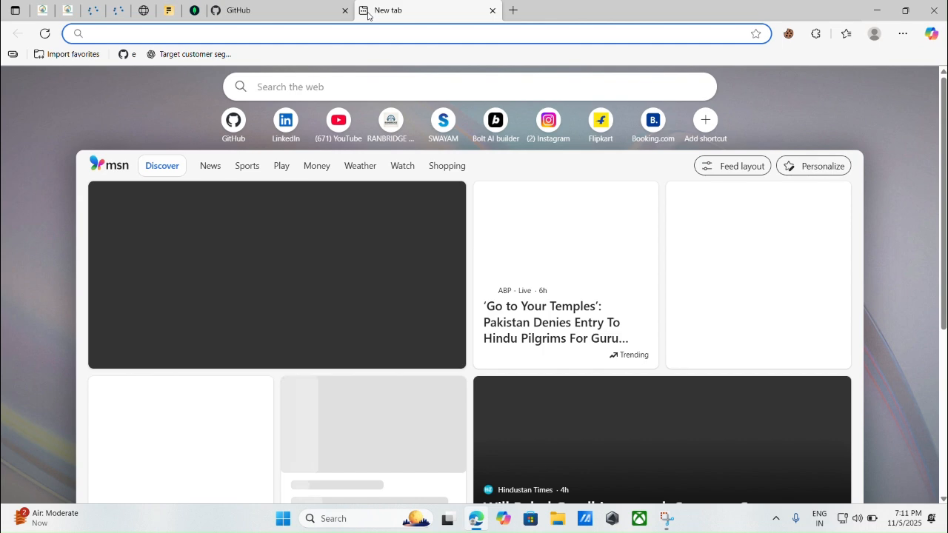
text(git)
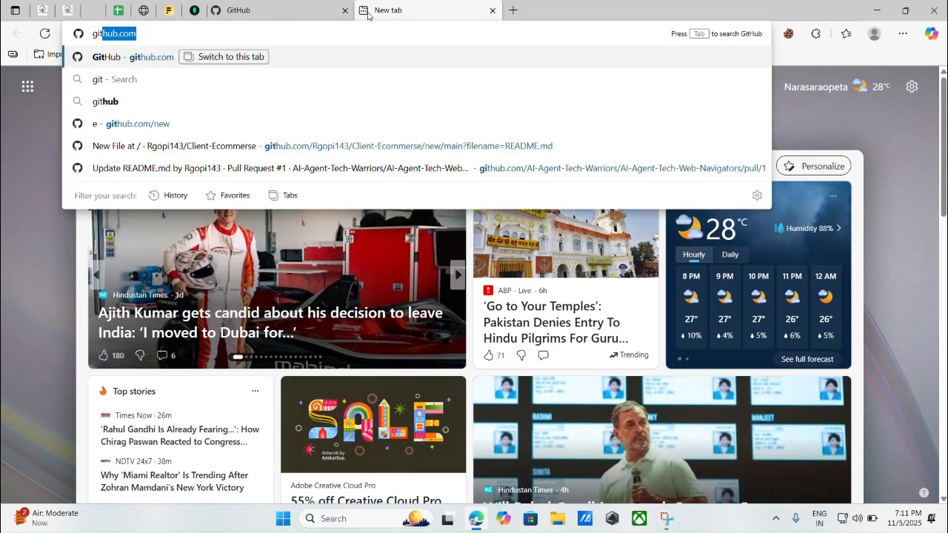
text(hu ac)
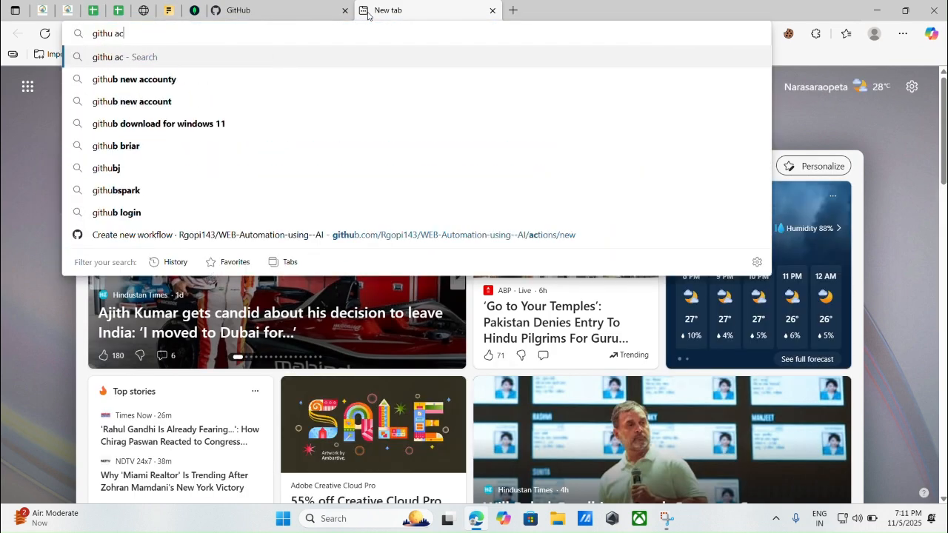
text(c)
key(BackSpace)
key(BackSpace)
key(BackSpace)
key(BackSpace)
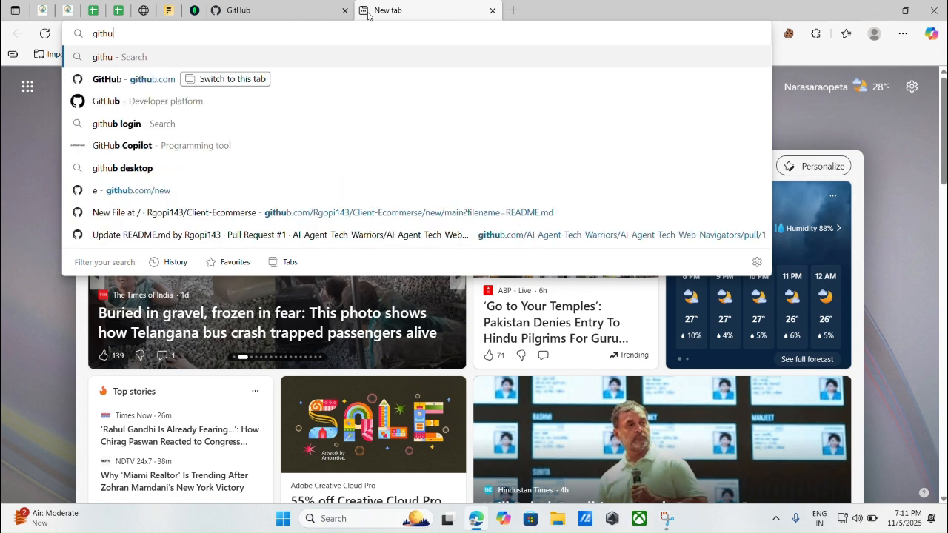
text(b c)
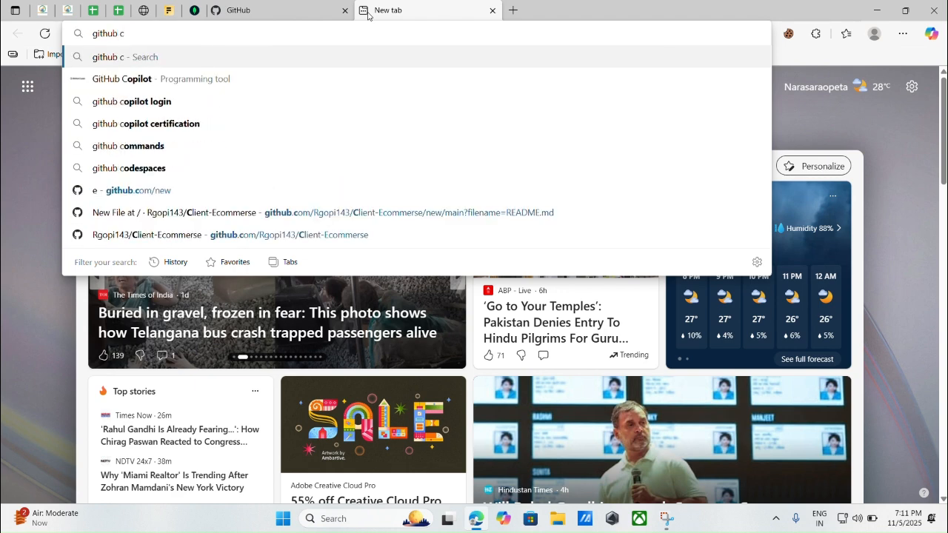
key(BackSpace)
text(a)
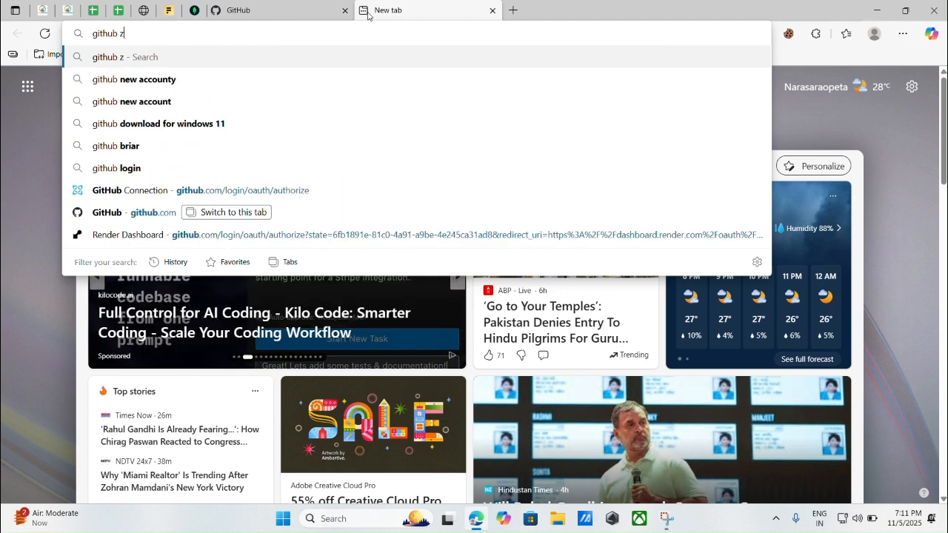
text(cco)
key(Return)
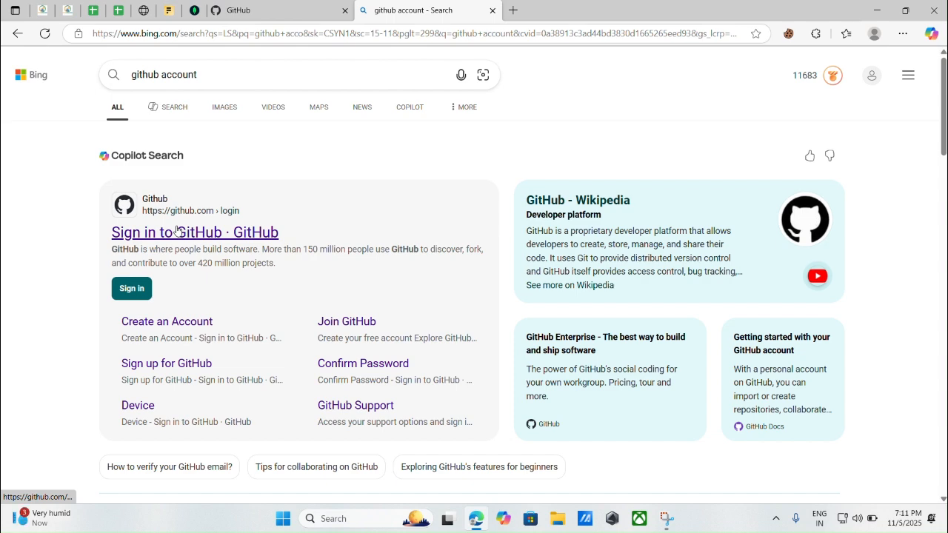
click(177, 231)
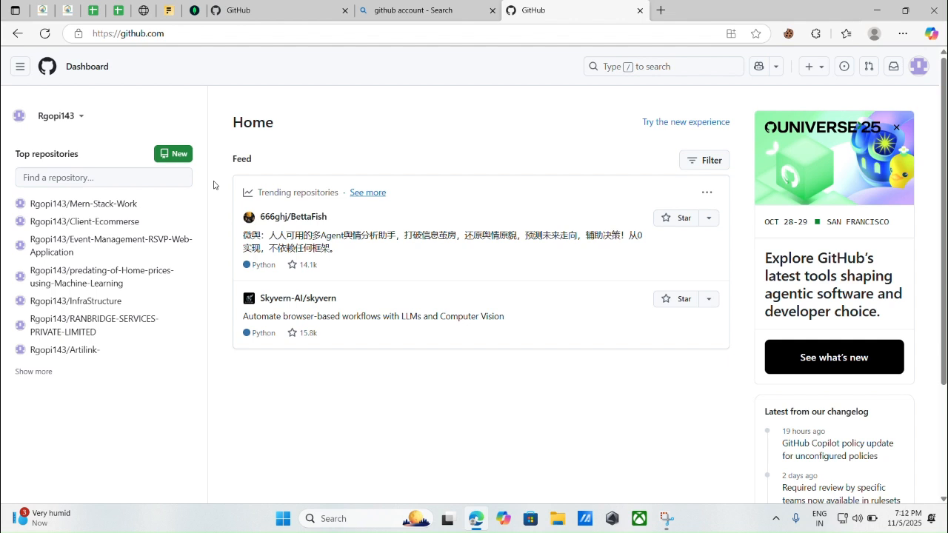
Create a new public repository named "Racipie app" without a description, README, .gitignore or license
click(182, 157)
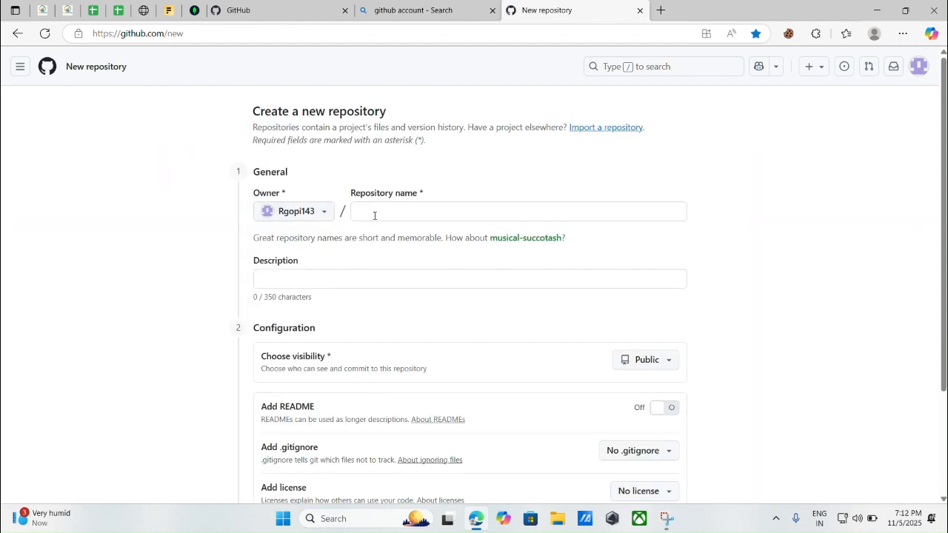
click(373, 215)
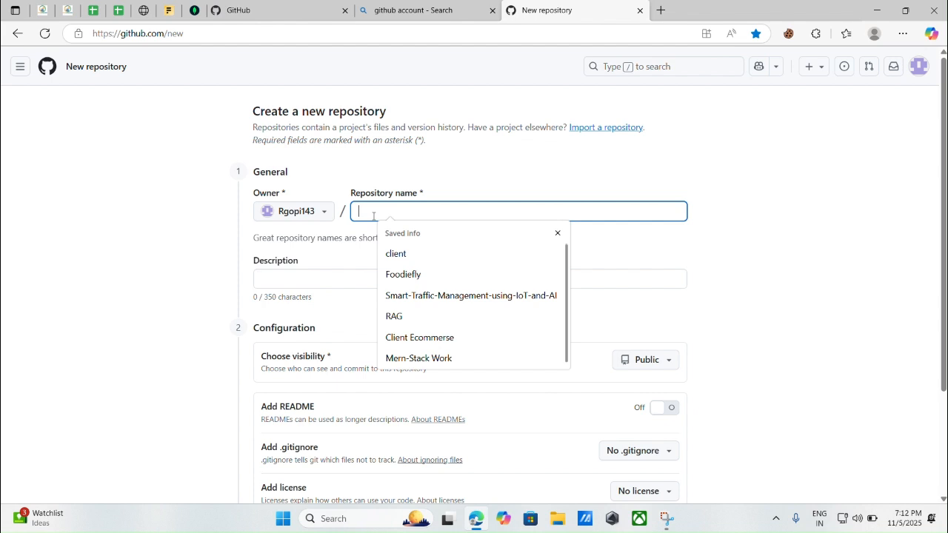
text(RAcc)
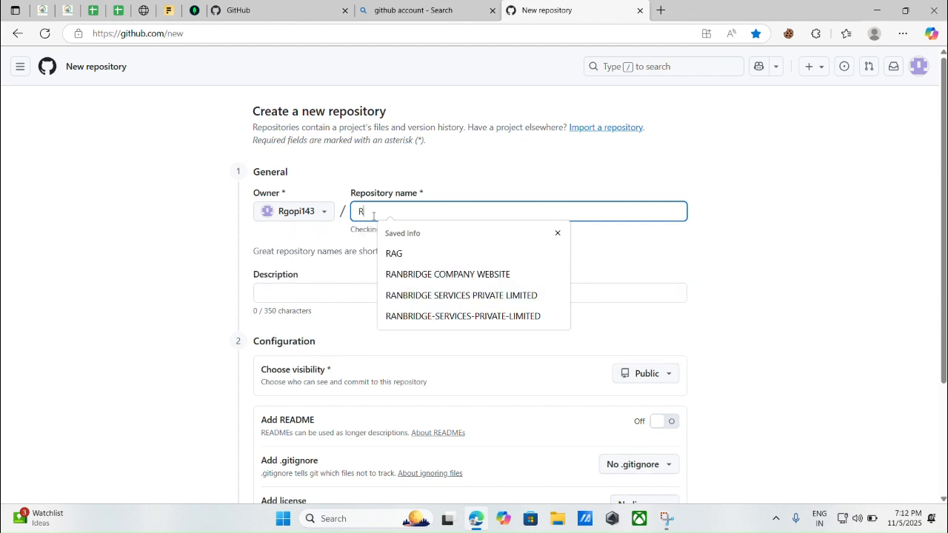
key(BackSpace)
key(BackSpace)
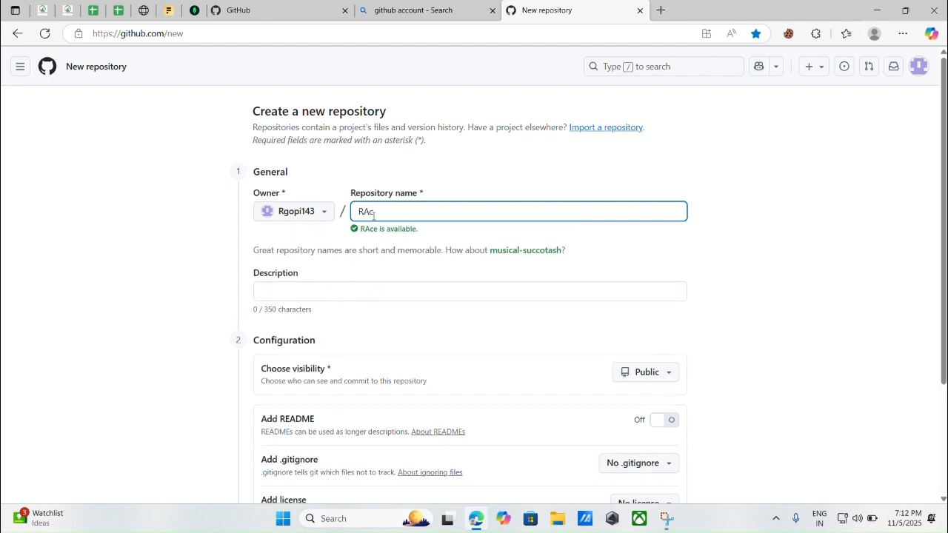
text(a)
key(BackSpace)
key(BackSpace)
text(acipie)
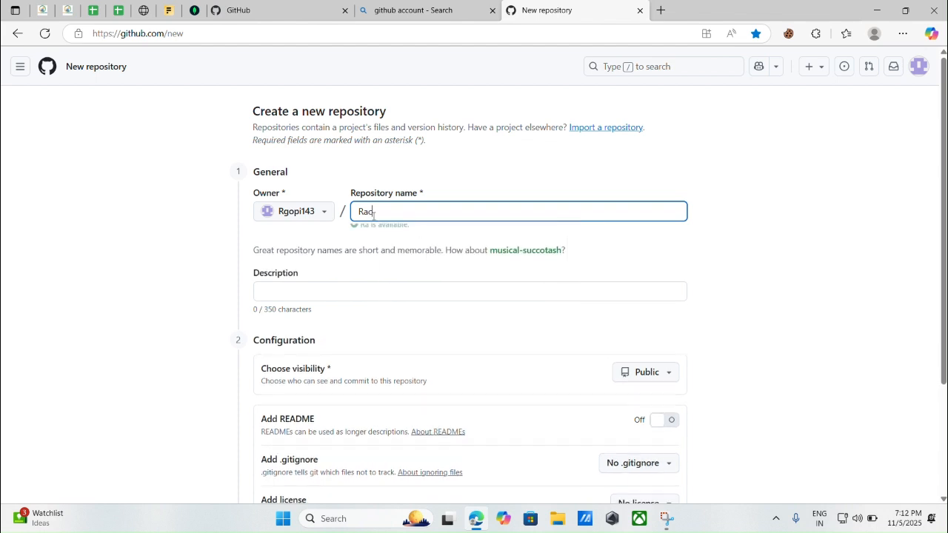
text( app)
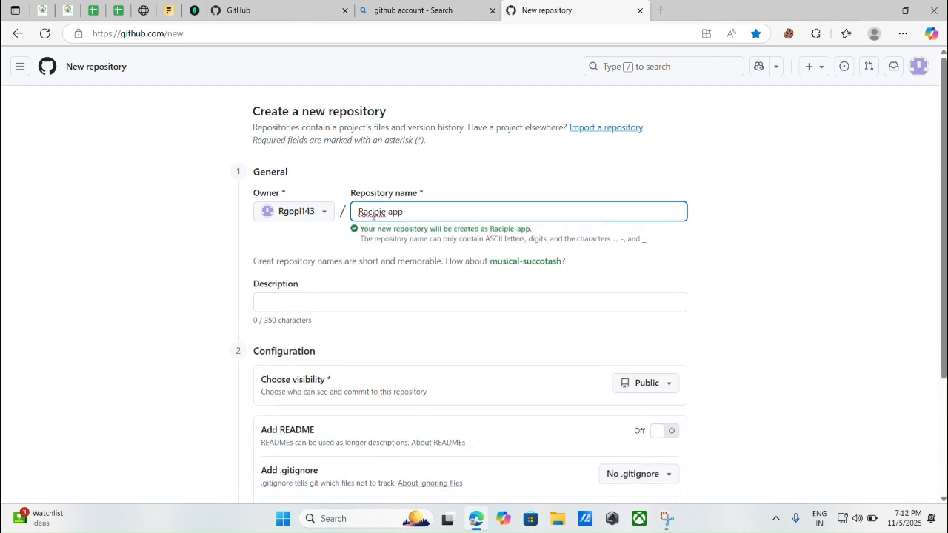
key(Return)
scroll(410, 302, down, 2)
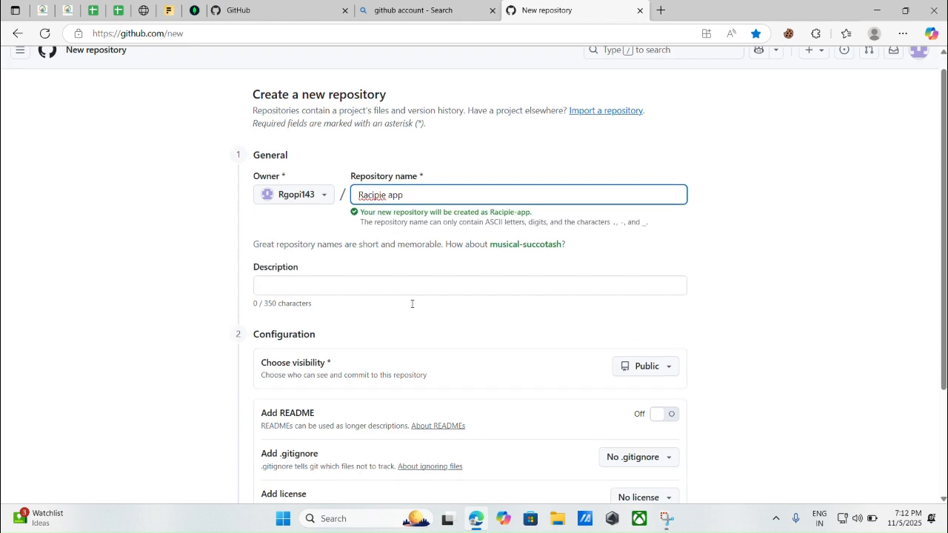
scroll(412, 304, down, 2)
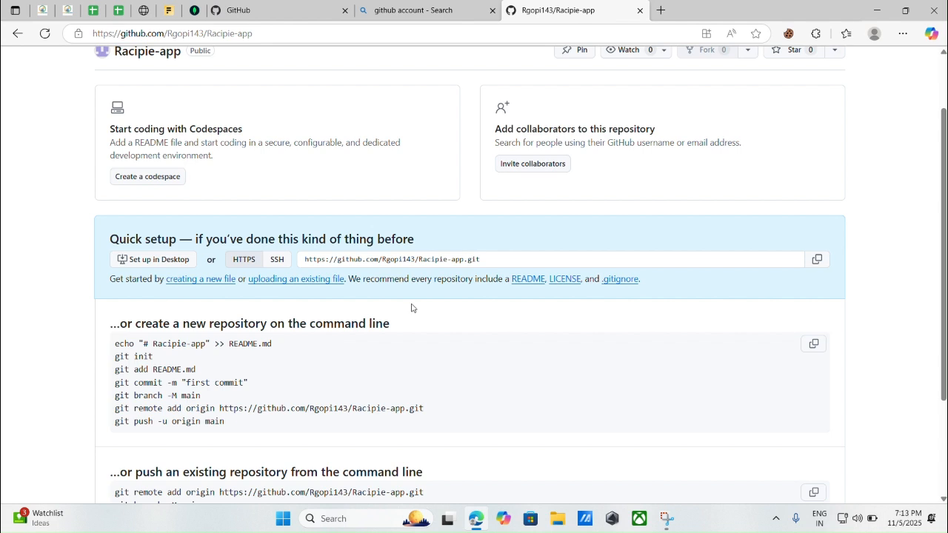
Return to the new repository form and create a public repository named "Recipie app", leaving all other options at their defaults
scroll(412, 307, left, 5)
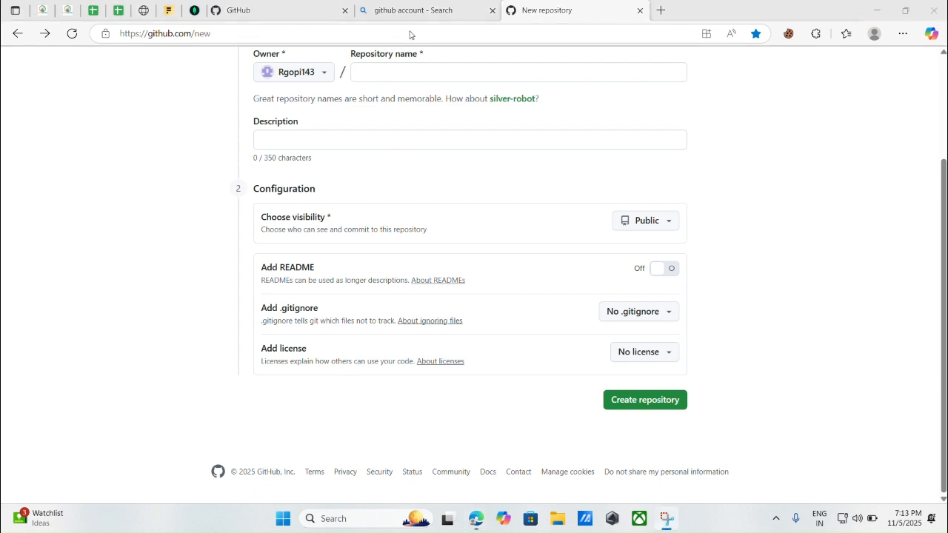
click(398, 68)
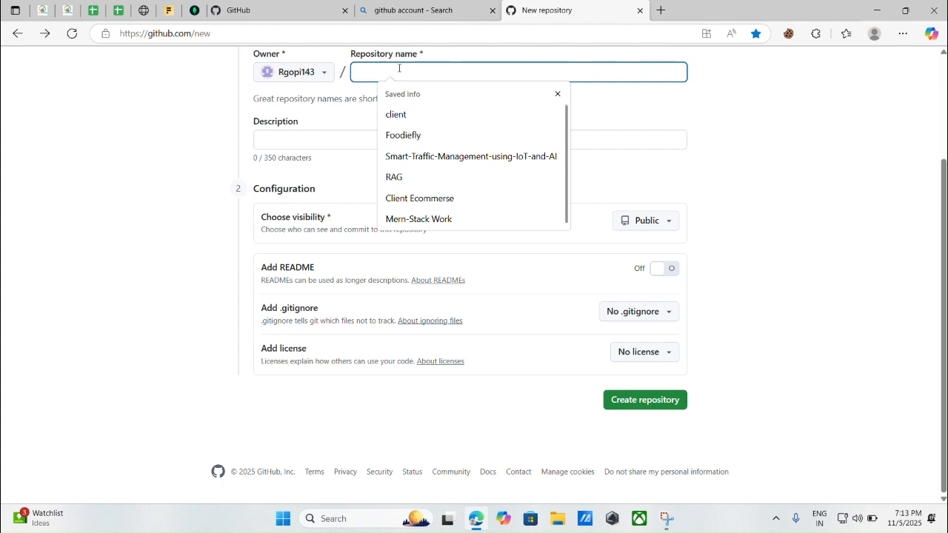
text(Recip)
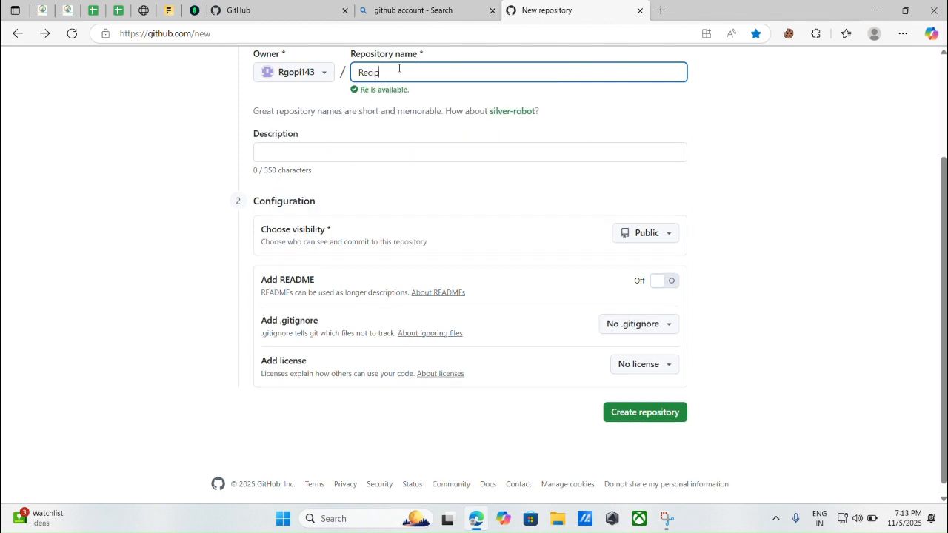
text(ie app)
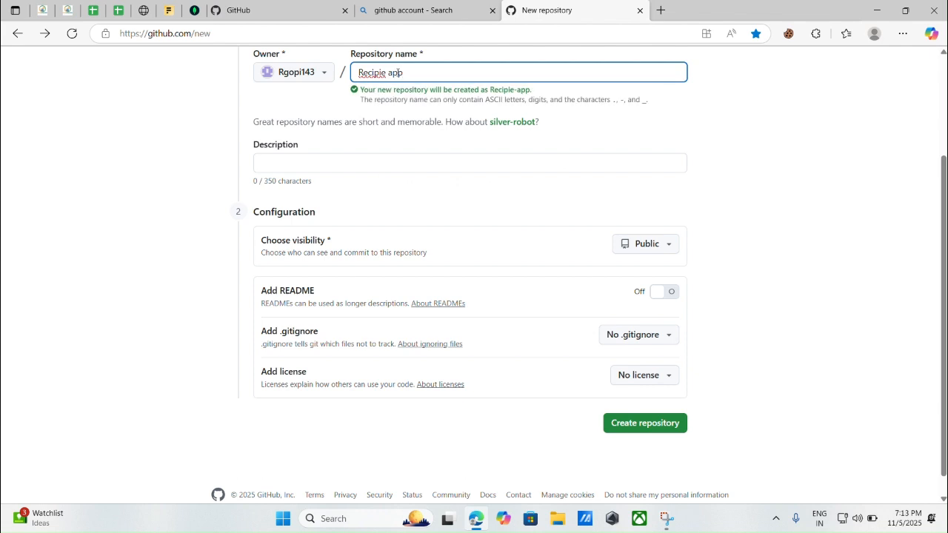
scroll(385, 141, down, 1)
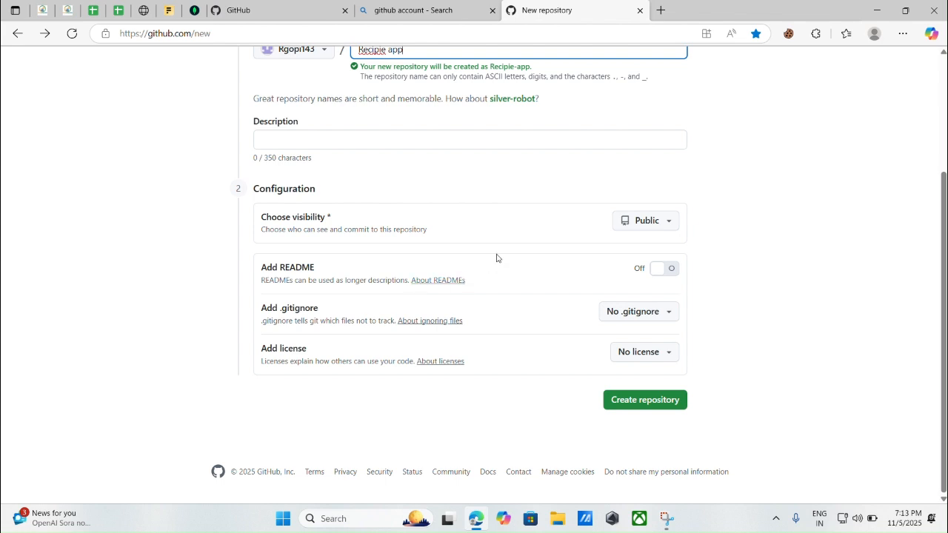
click(641, 231)
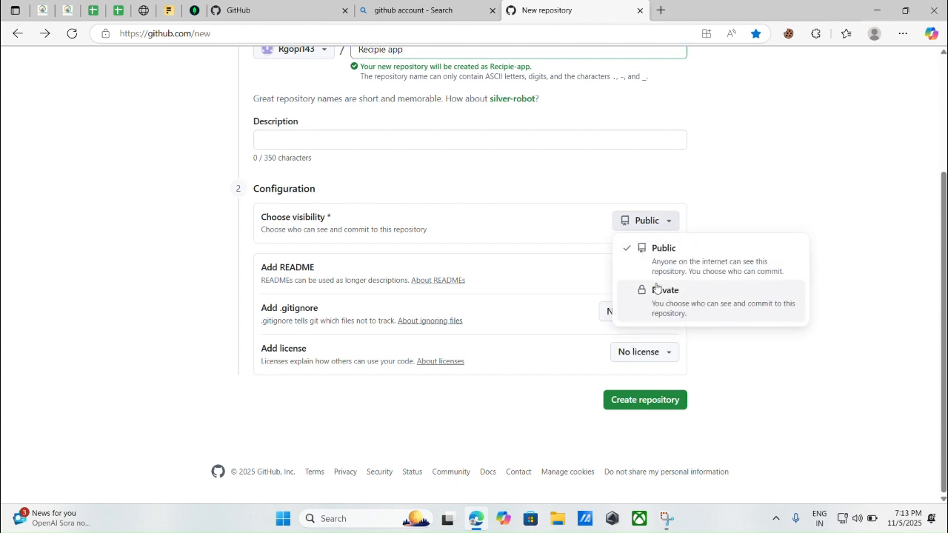
click(705, 196)
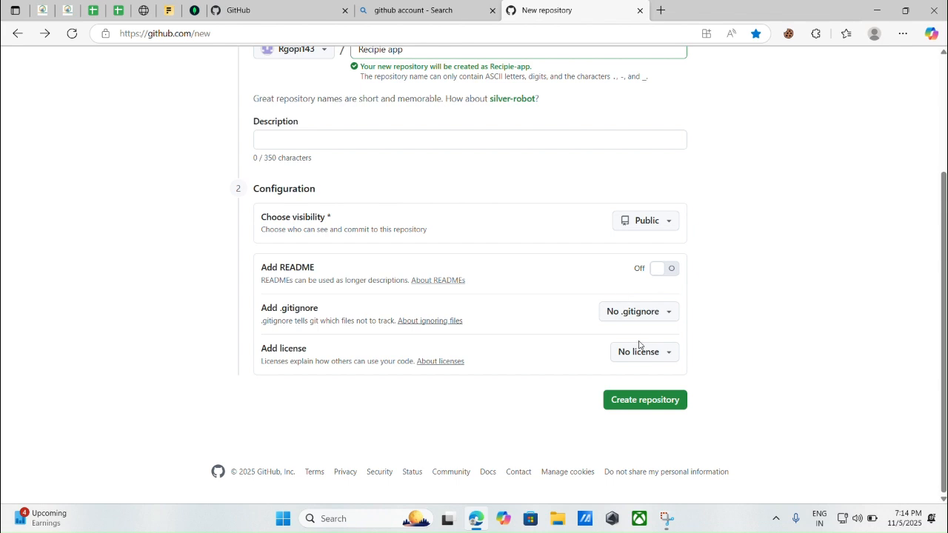
click(643, 400)
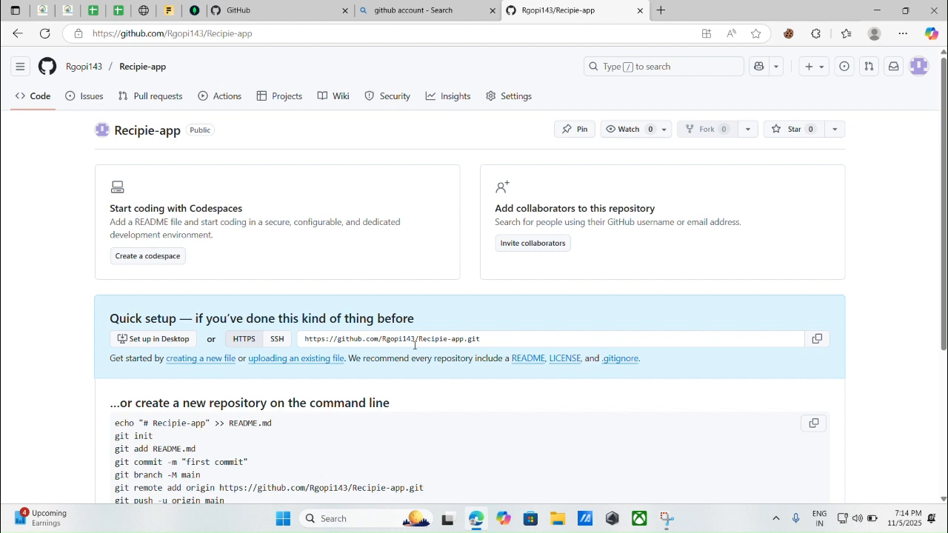
Examine the new repository's HTTPS address, its quick setup options and the command-line instructions for creating or pushing a repository
drag(489, 343, 301, 344)
click(280, 372)
scroll(281, 372, down, 1)
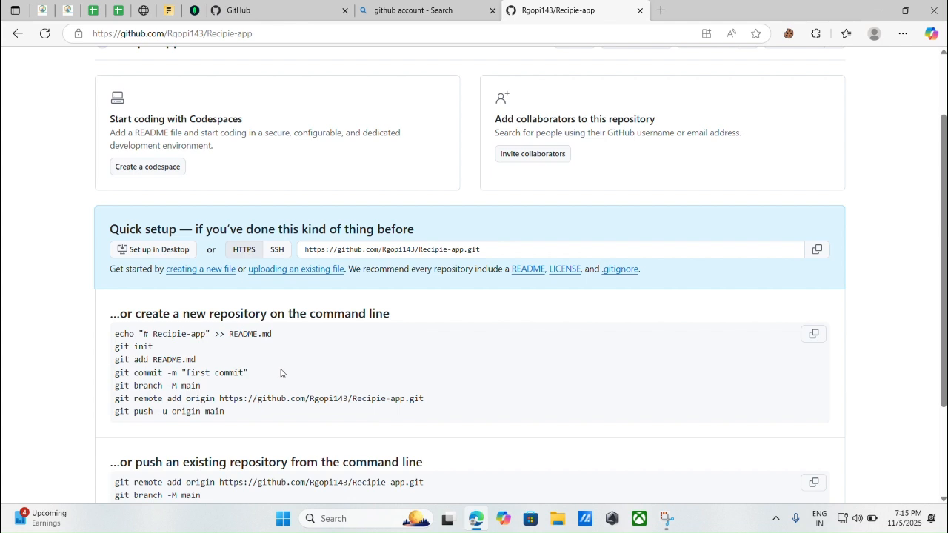
scroll(281, 372, down, 1)
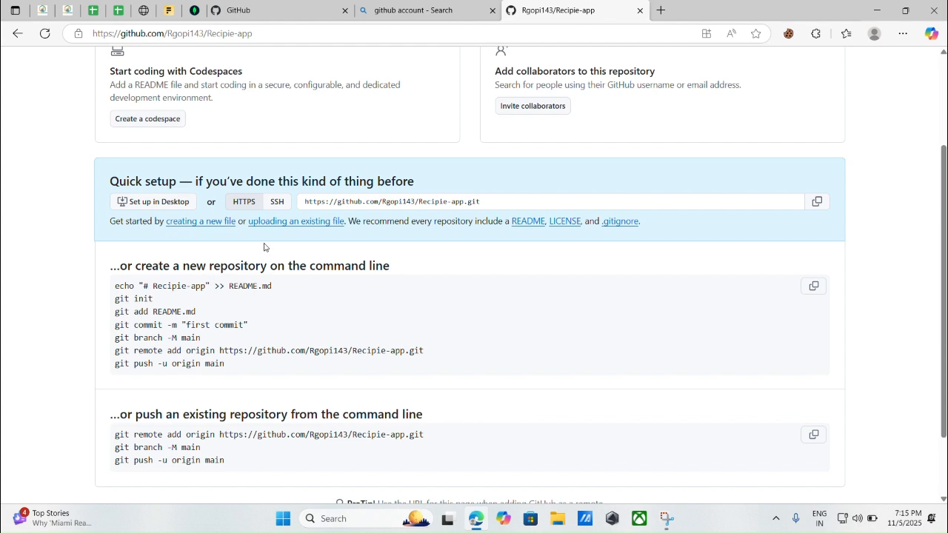
scroll(281, 243, down, 1)
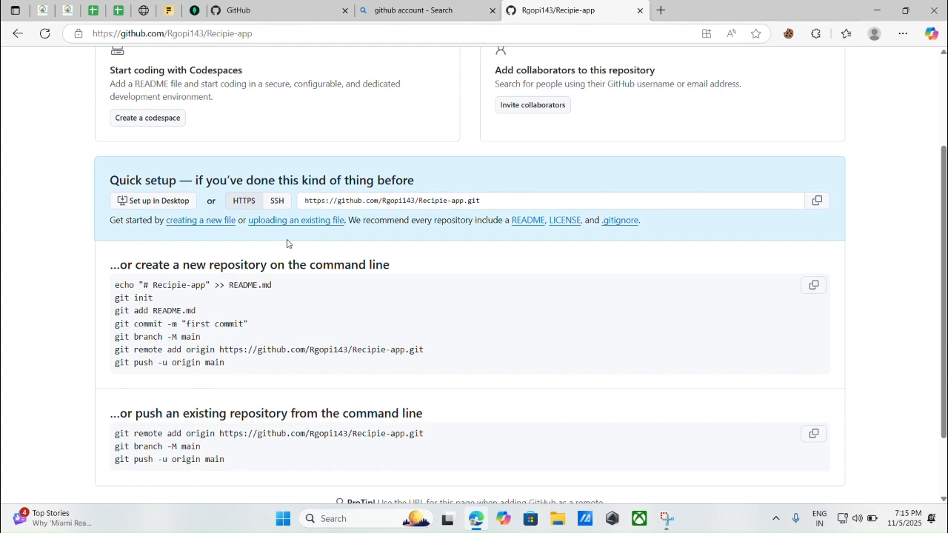
scroll(289, 244, down, 1)
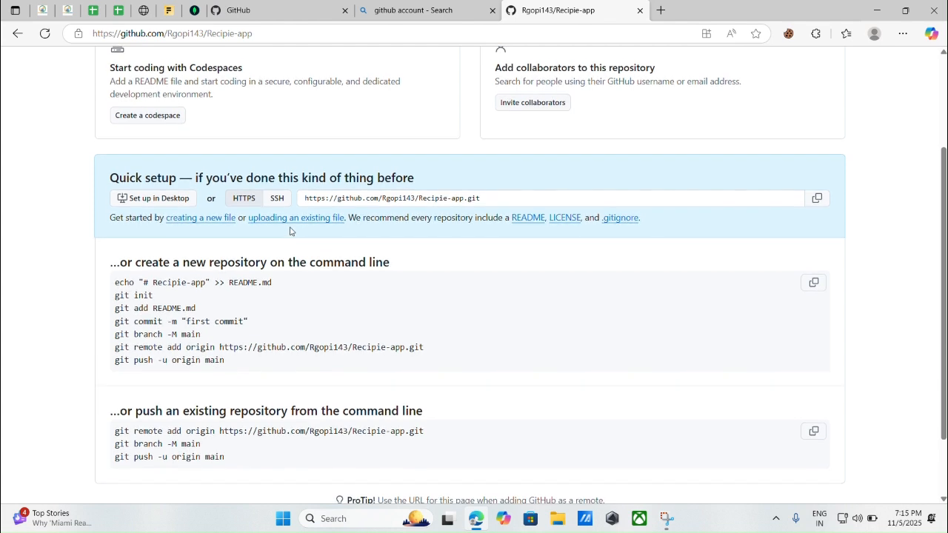
scroll(288, 234, down, 1)
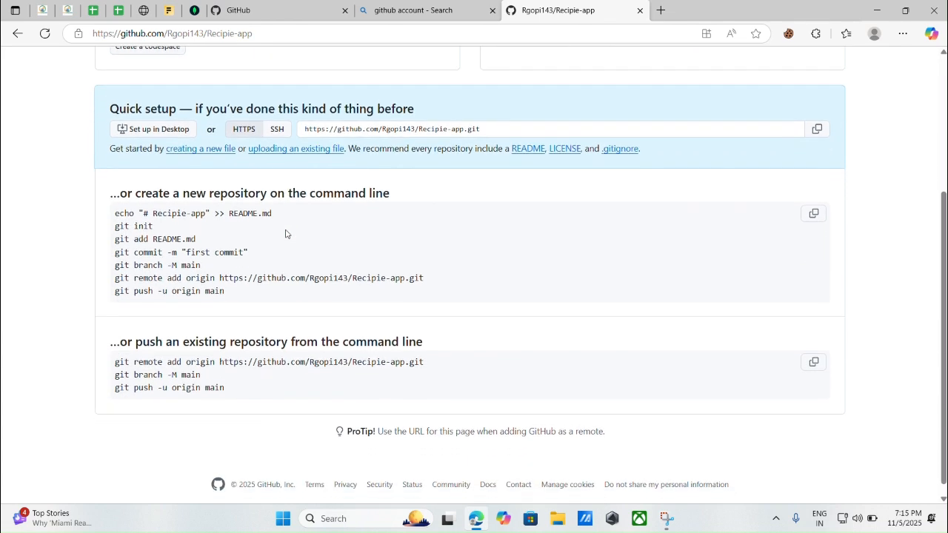
scroll(286, 232, up, 3)
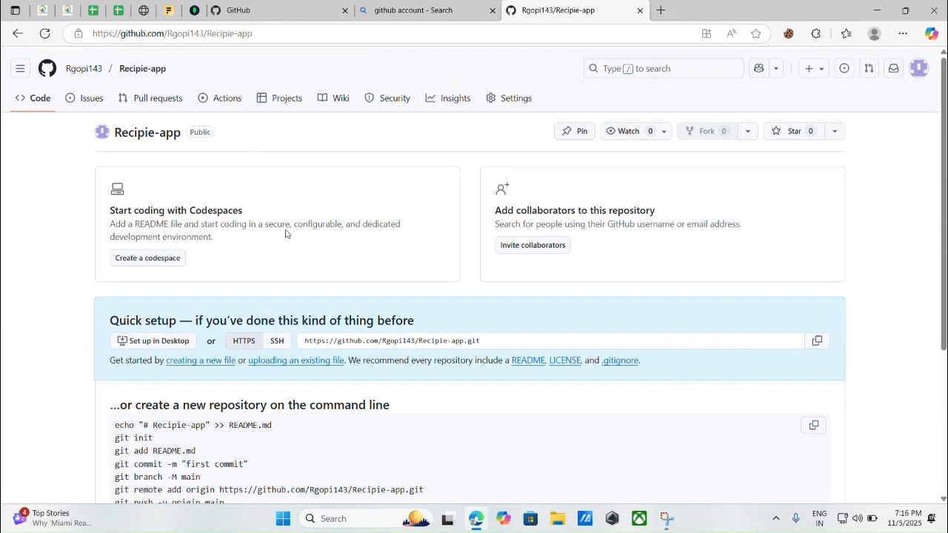
scroll(286, 230, down, 2)
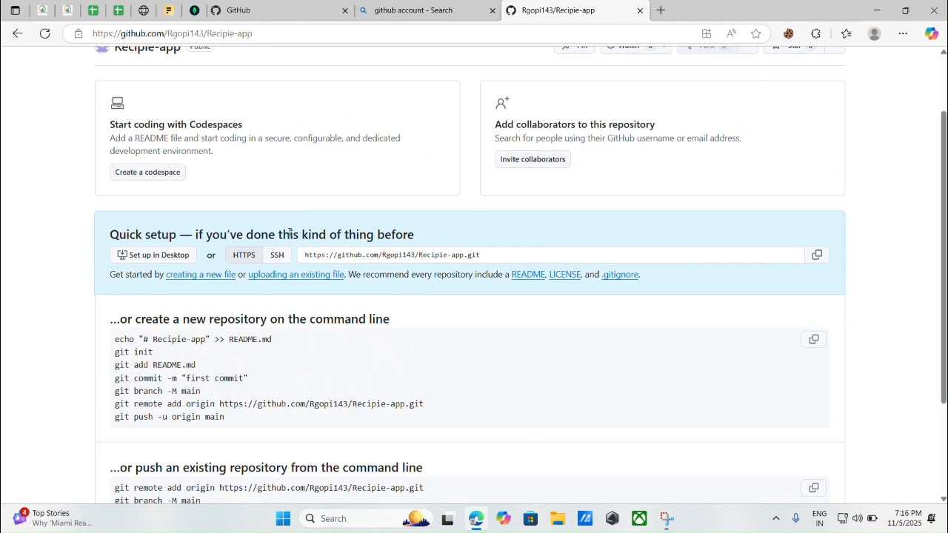
Open the repository's upload page for existing files and add index.html from the My Digital Library folder on the Desktop
click(325, 280)
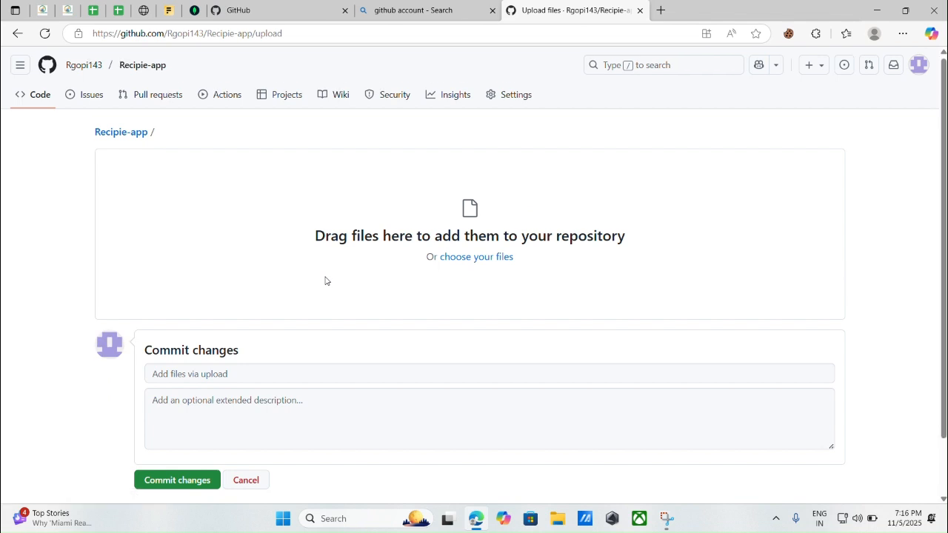
scroll(325, 280, down, 1)
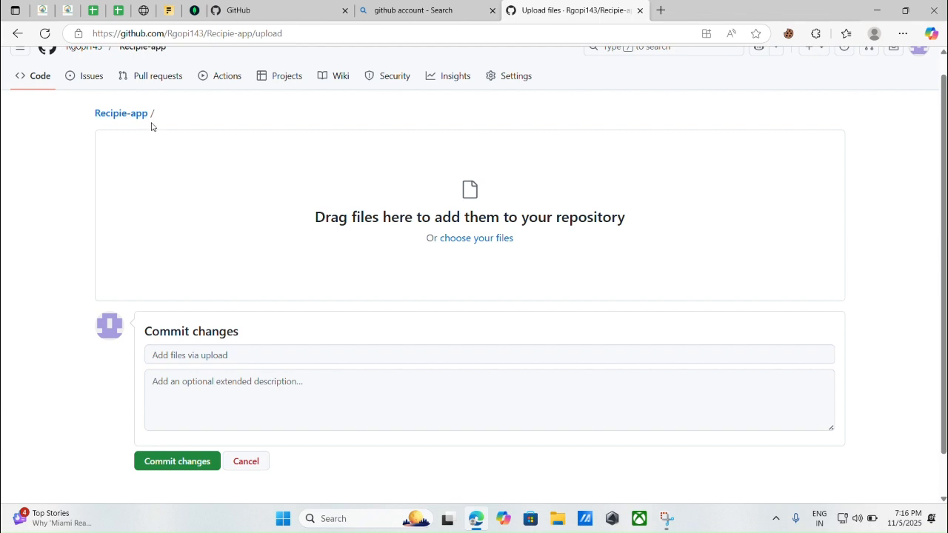
click(446, 241)
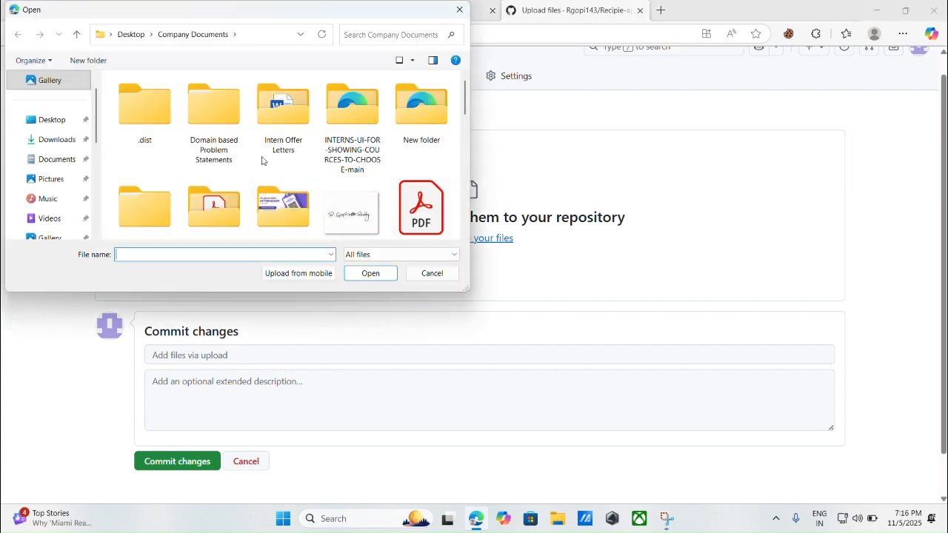
click(48, 120)
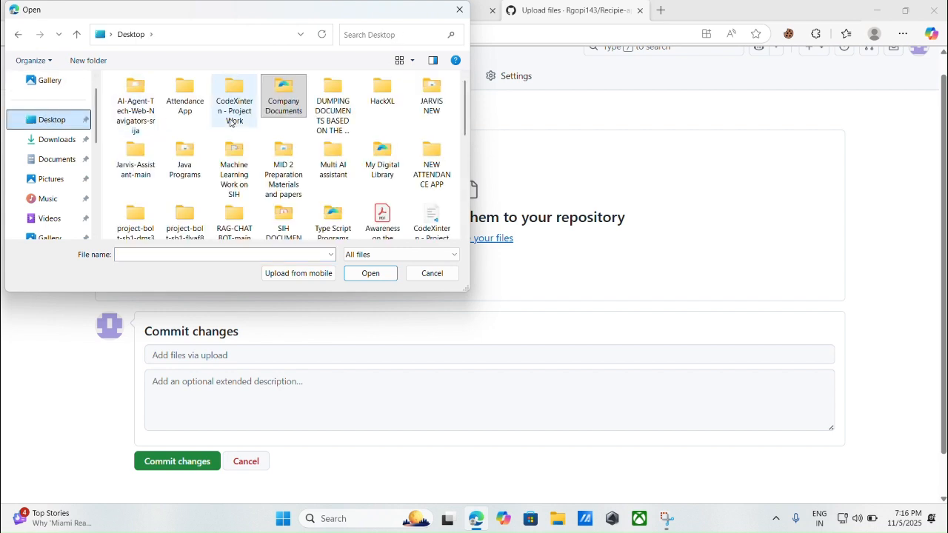
scroll(315, 156, down, 1)
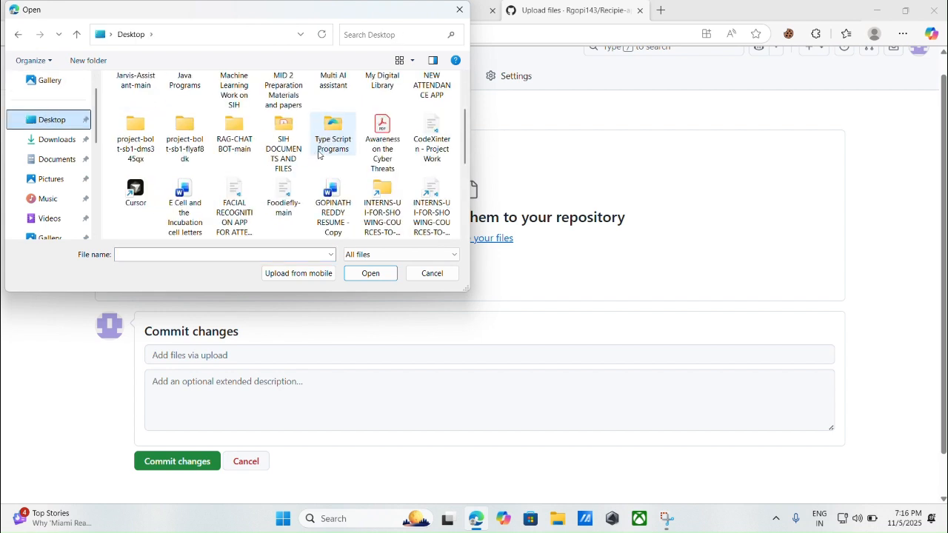
scroll(318, 154, up, 2)
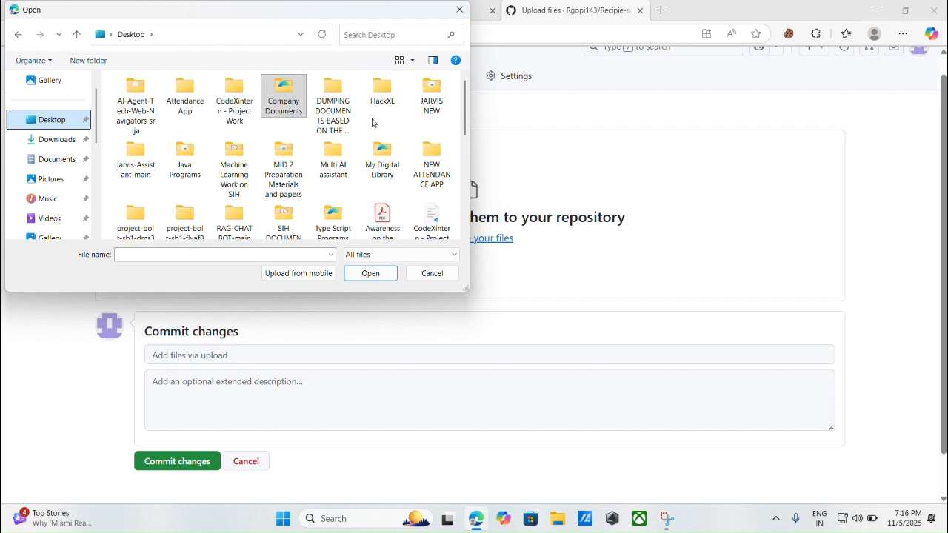
click(377, 151)
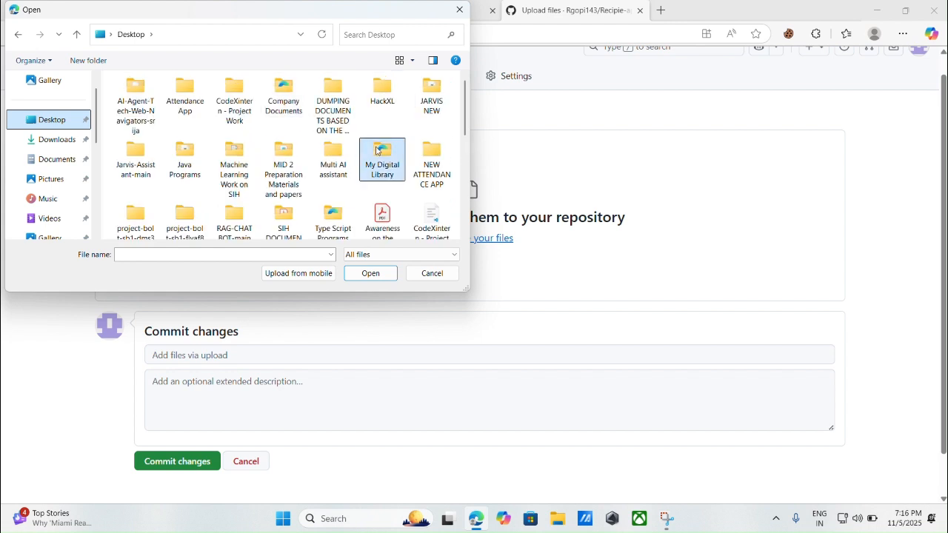
click(370, 276)
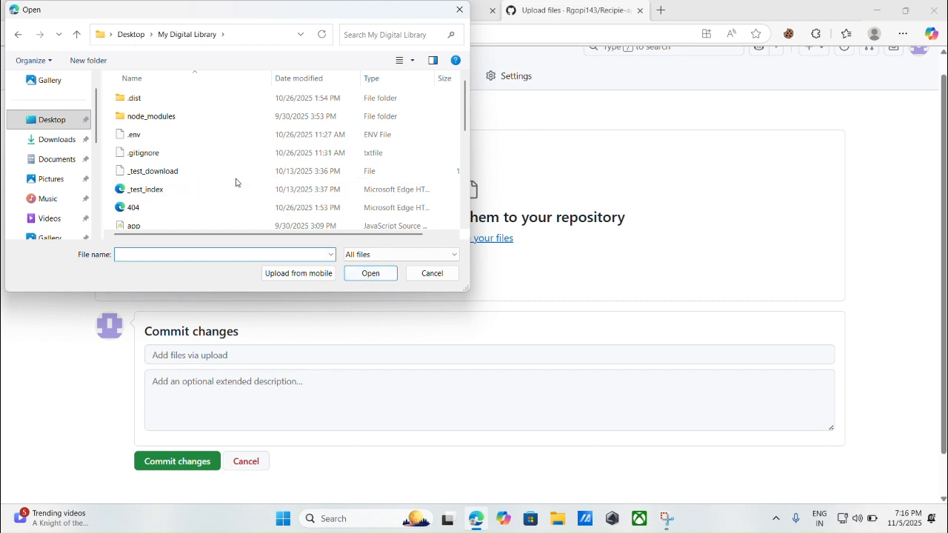
scroll(236, 183, down, 2)
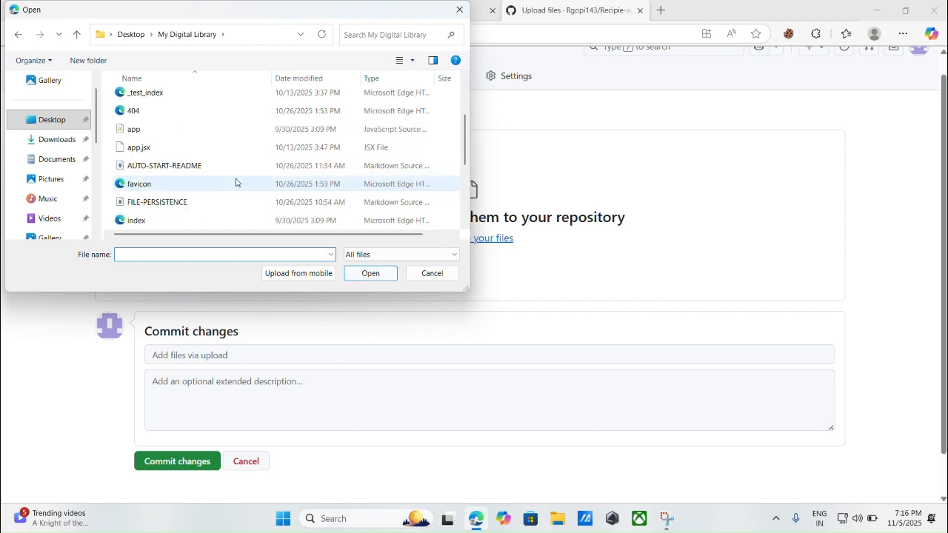
scroll(236, 183, down, 2)
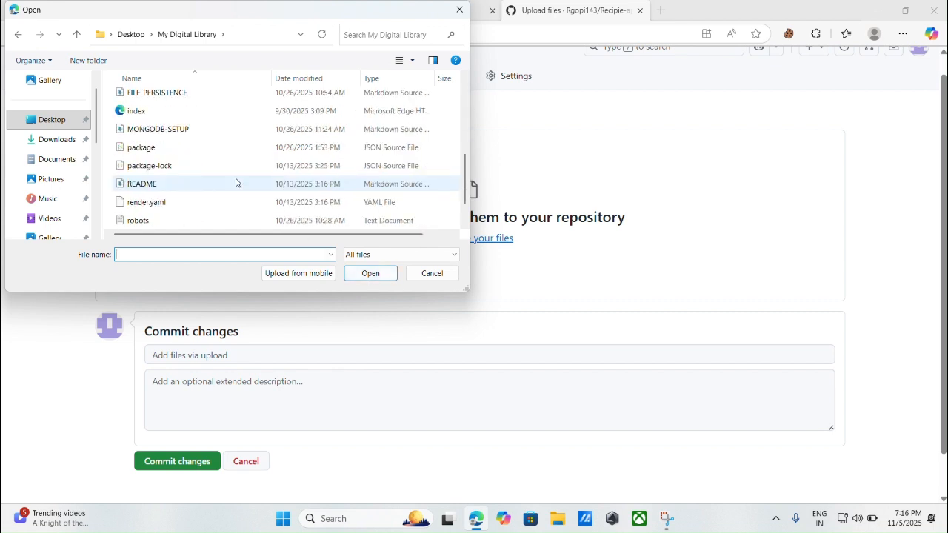
click(217, 111)
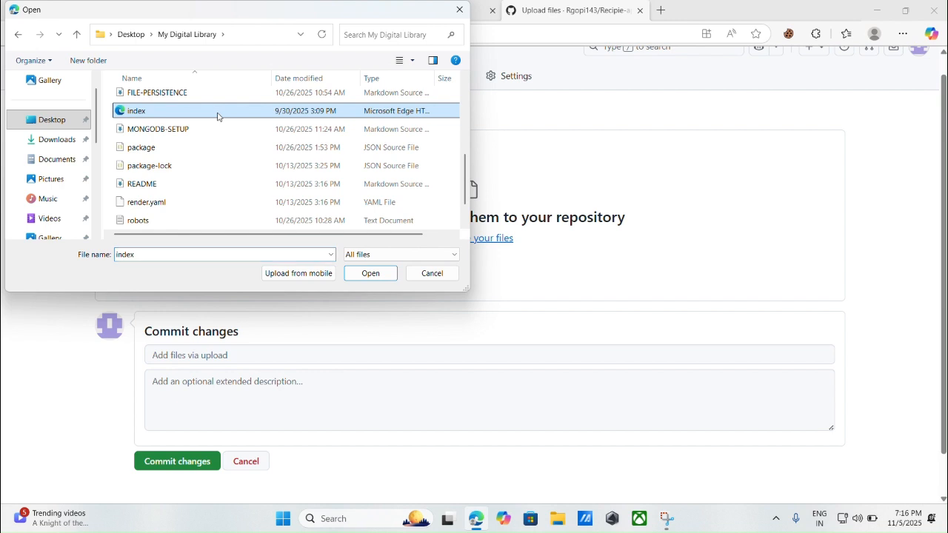
click(370, 273)
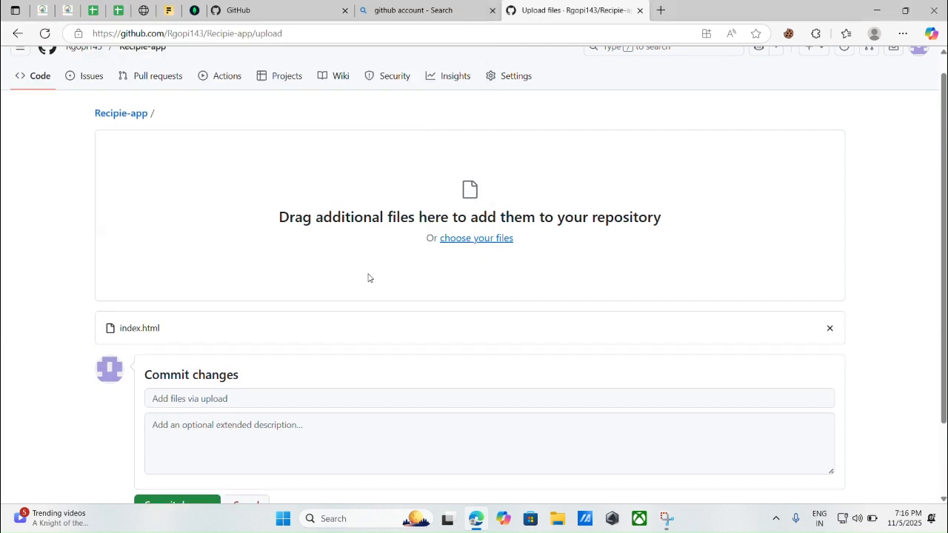
Commit the uploaded index.html to the repository, leaving the commit message and extended description at their defaults
scroll(363, 275, down, 1)
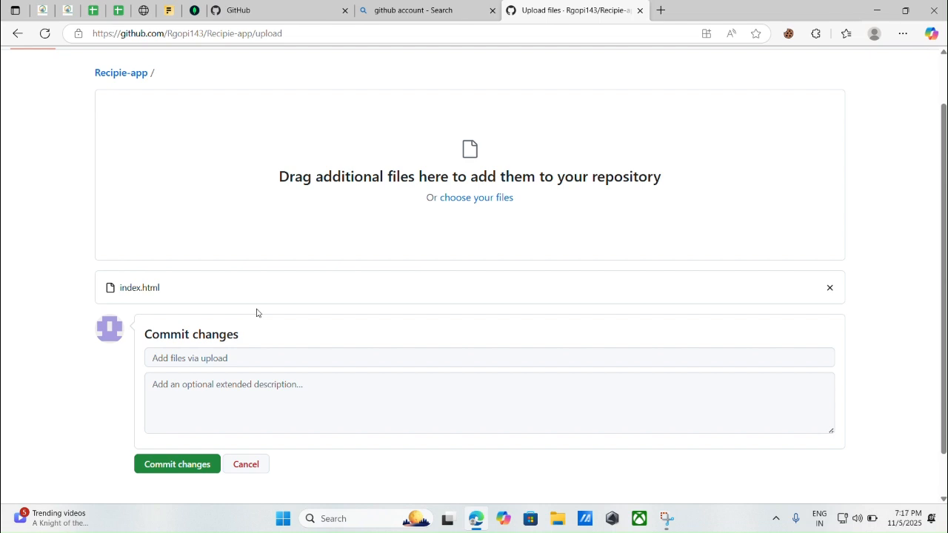
scroll(257, 313, down, 1)
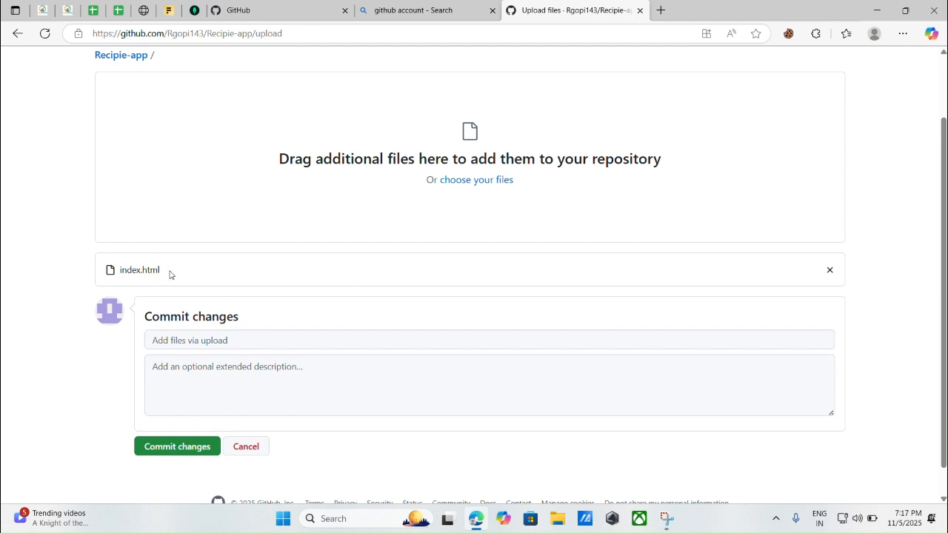
scroll(220, 366, down, 1)
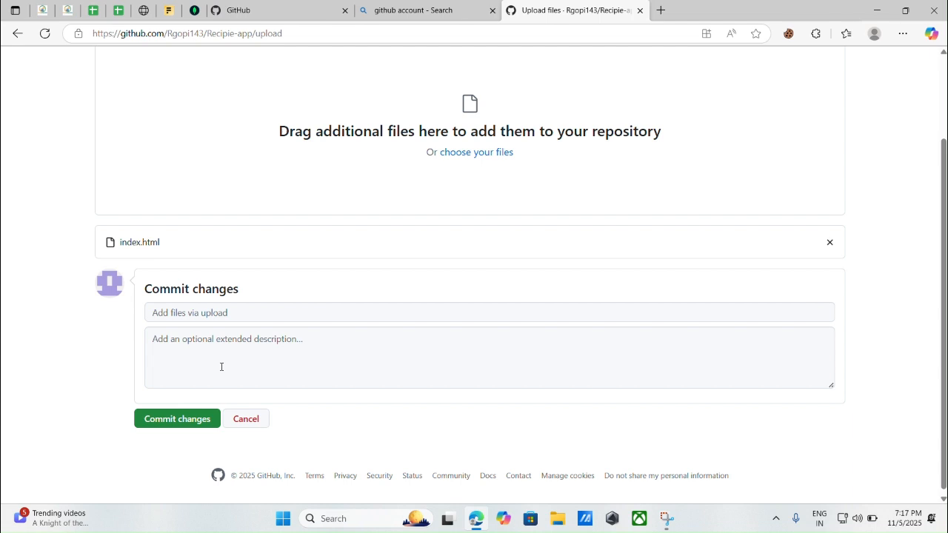
scroll(221, 366, down, 1)
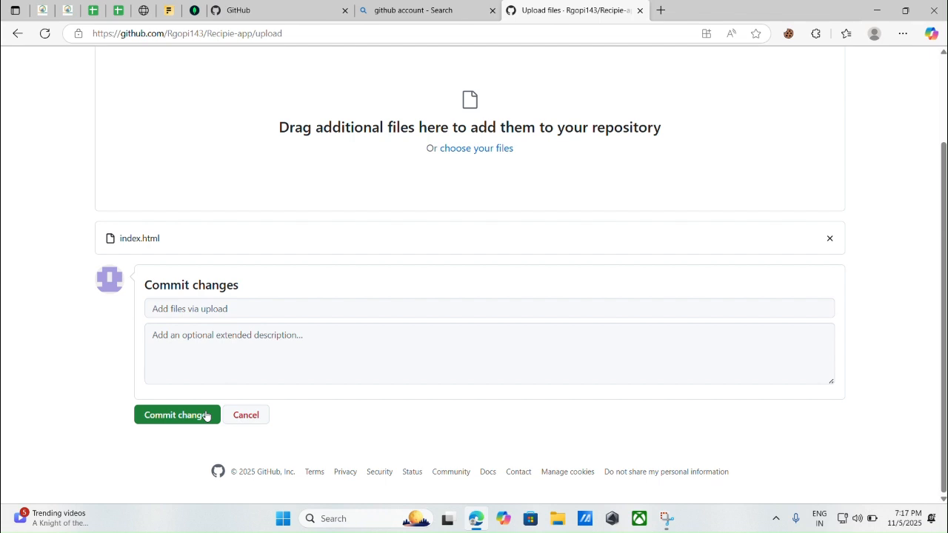
click(206, 416)
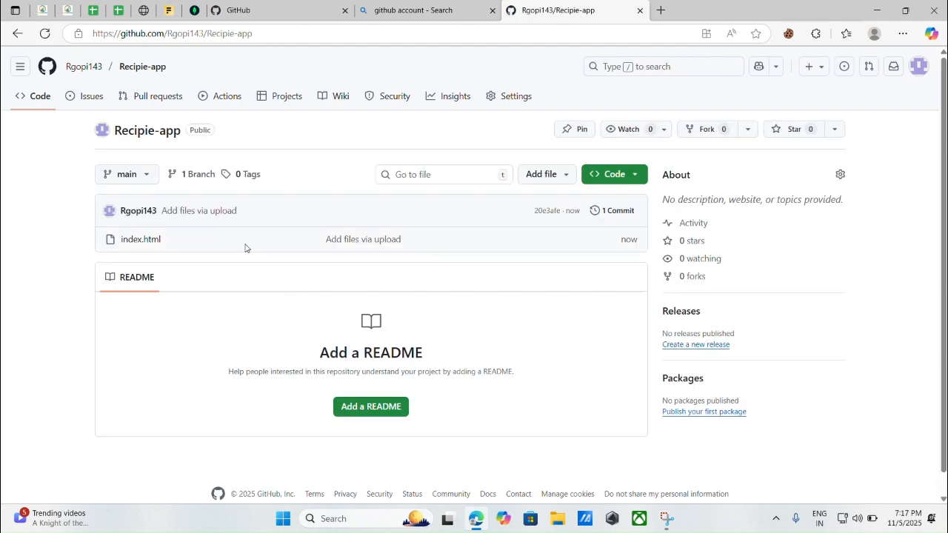
Search the repository's files for "index.html" and open the matching file
click(407, 171)
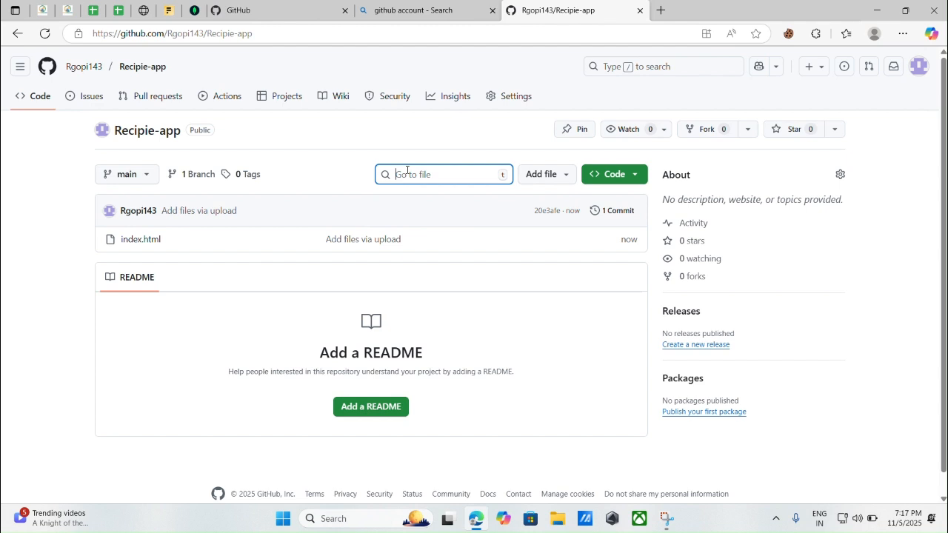
text(s)
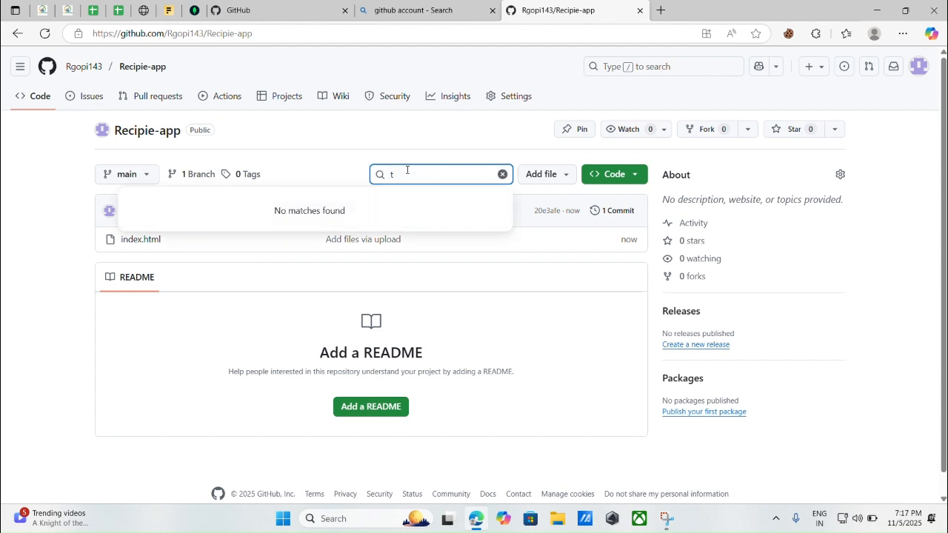
key(BackSpace)
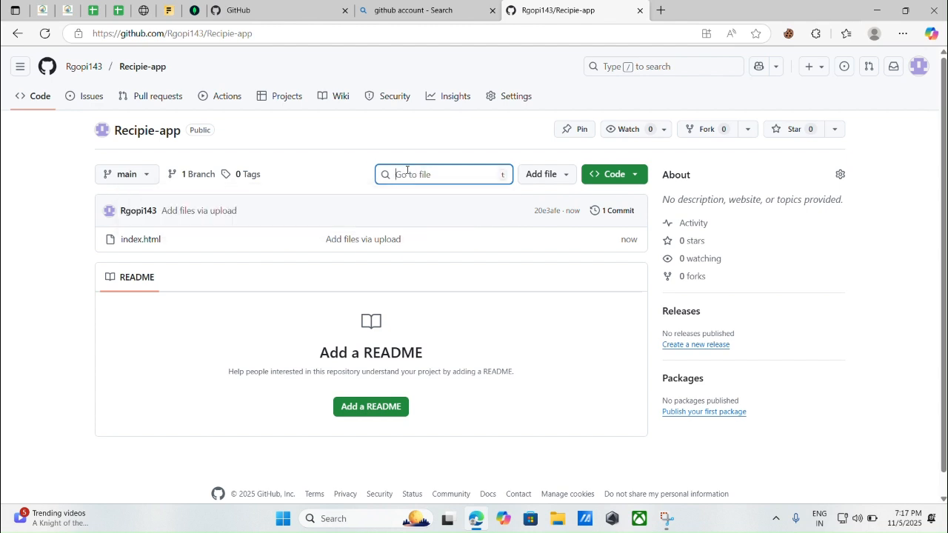
text(inde)
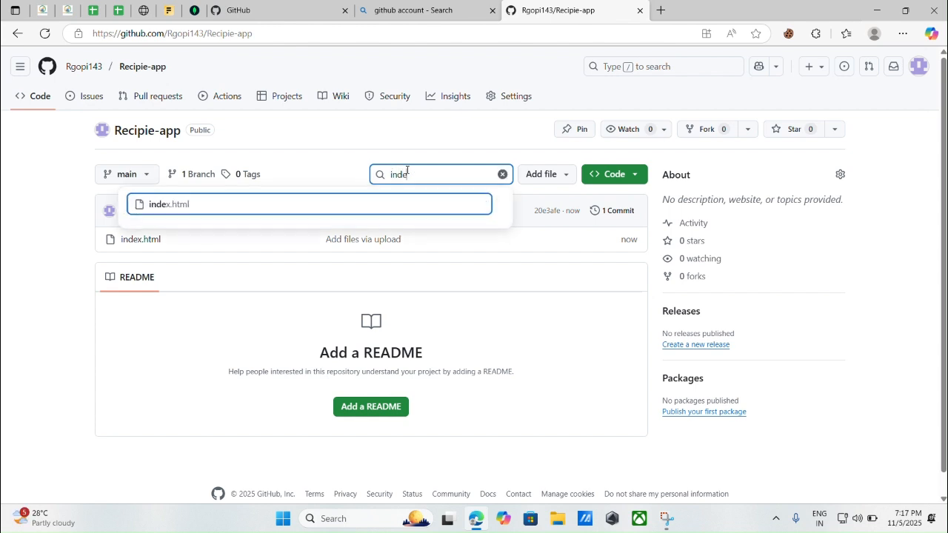
text(x.html)
key(Return)
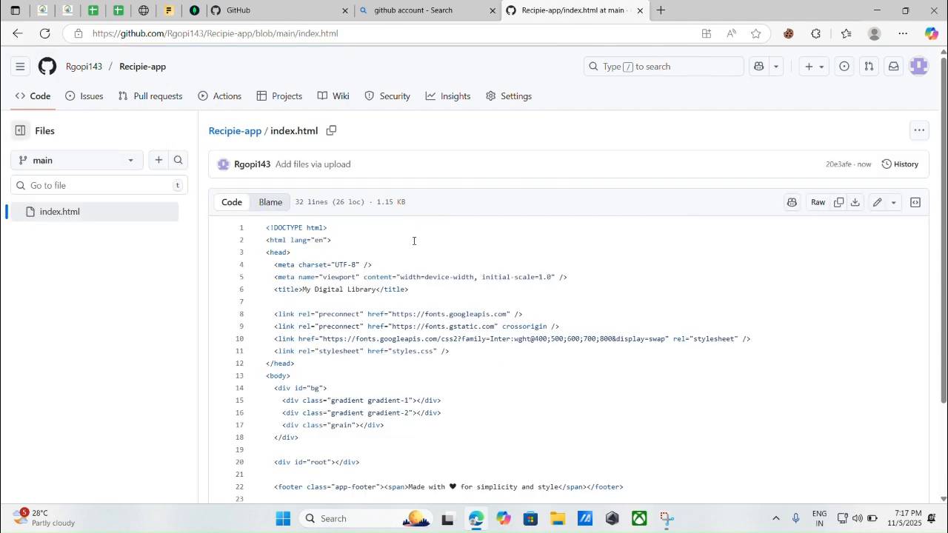
Examine the code of index.html through to its end and return to the repository's main page
scroll(418, 325, down, 2)
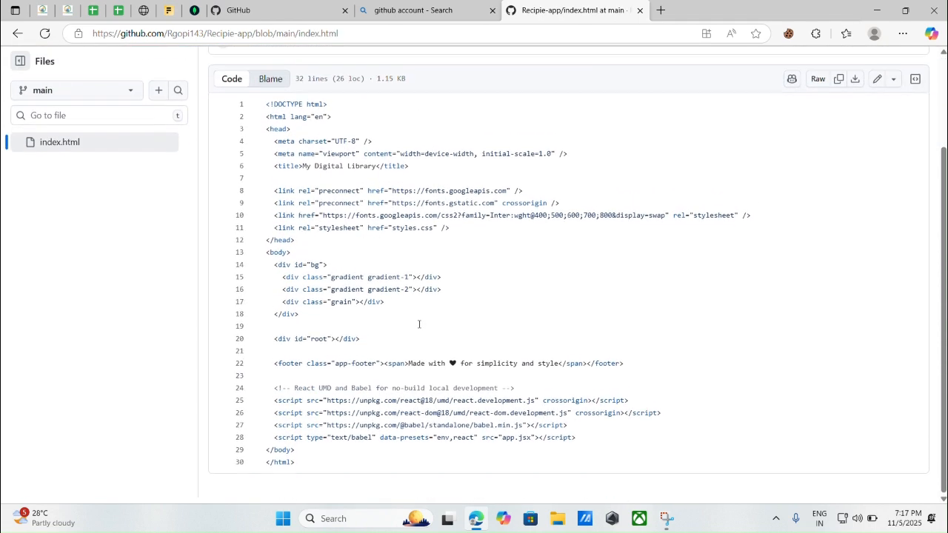
scroll(419, 325, up, 2)
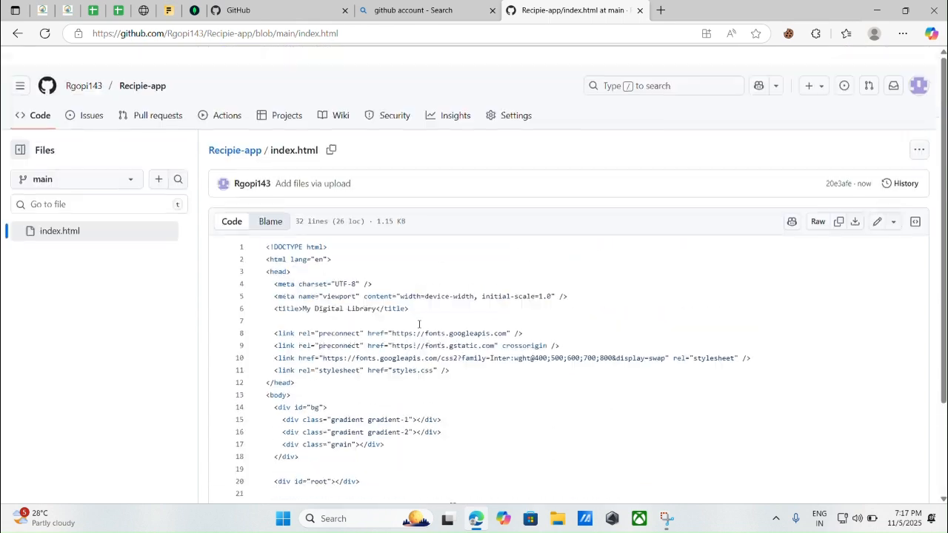
key(alt+Left)
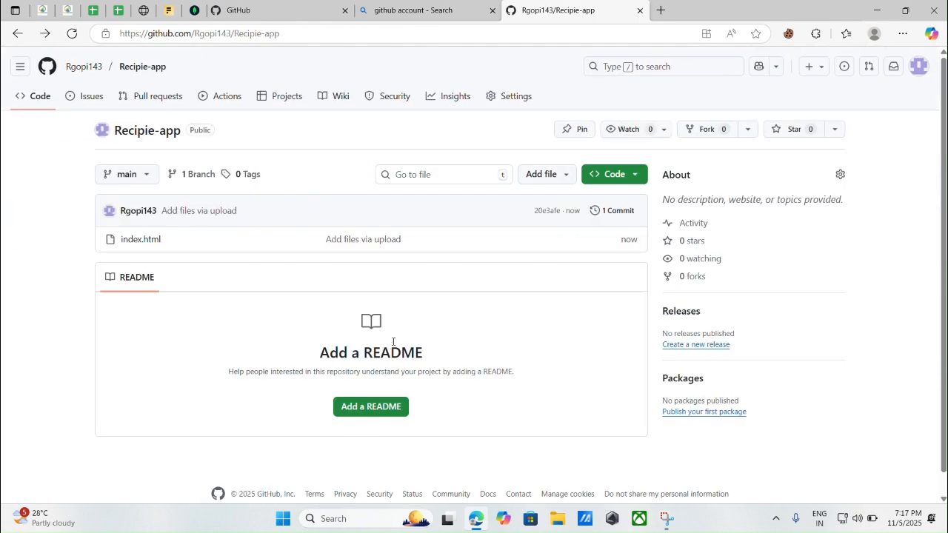
scroll(392, 344, down, 1)
scroll(392, 345, up, 1)
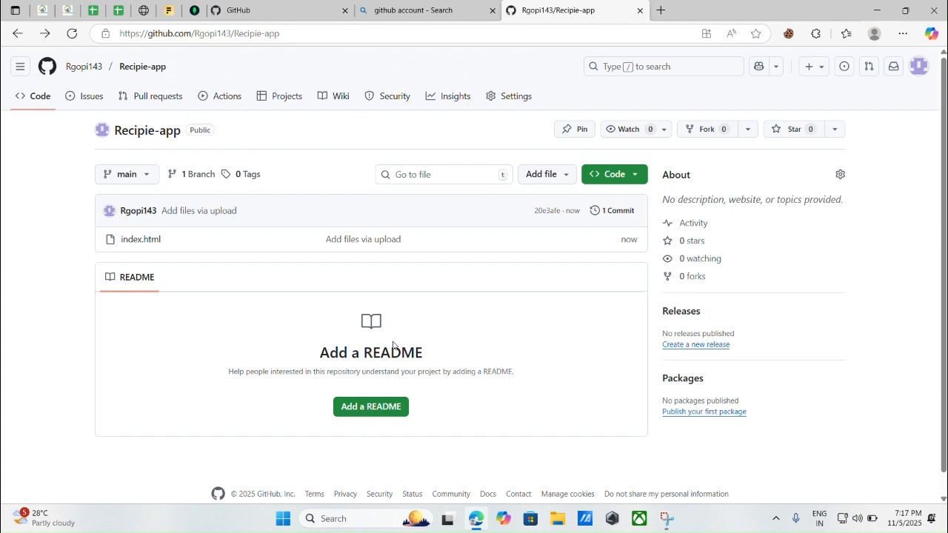